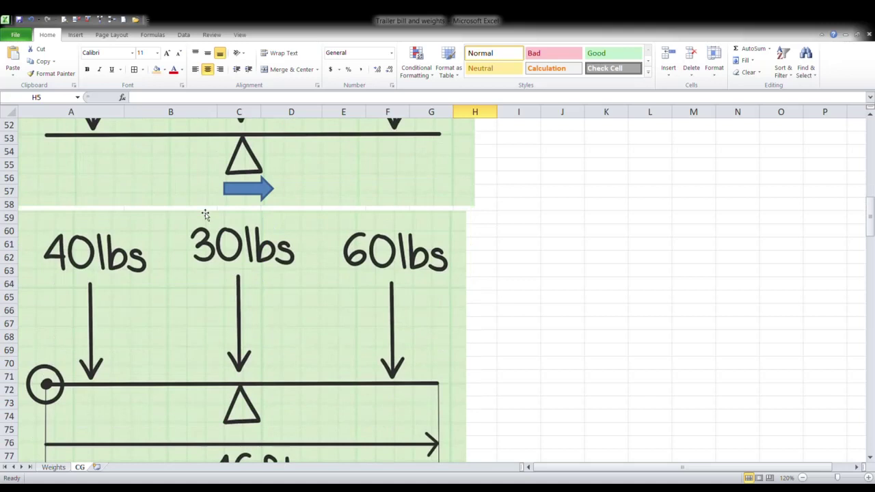
# Step: Examine the CG sheet's three-weight beam diagrams, from the overall beam length to each weight's distance from the reference point
pyautogui.scroll(-2, 205, 215)
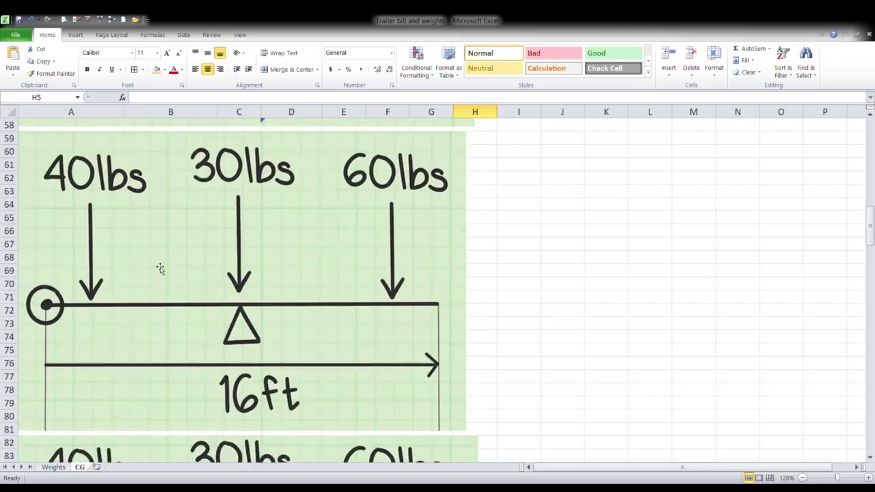
pyautogui.scroll(-2, 104, 217)
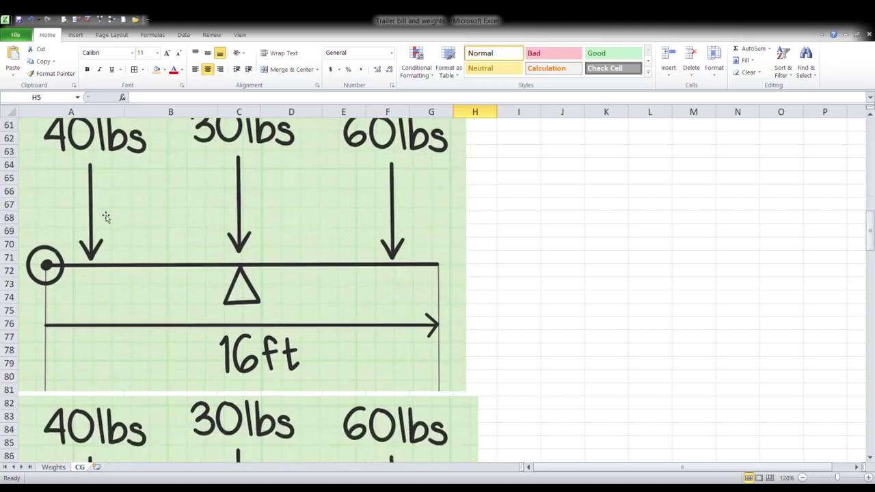
pyautogui.scroll(2, 105, 217)
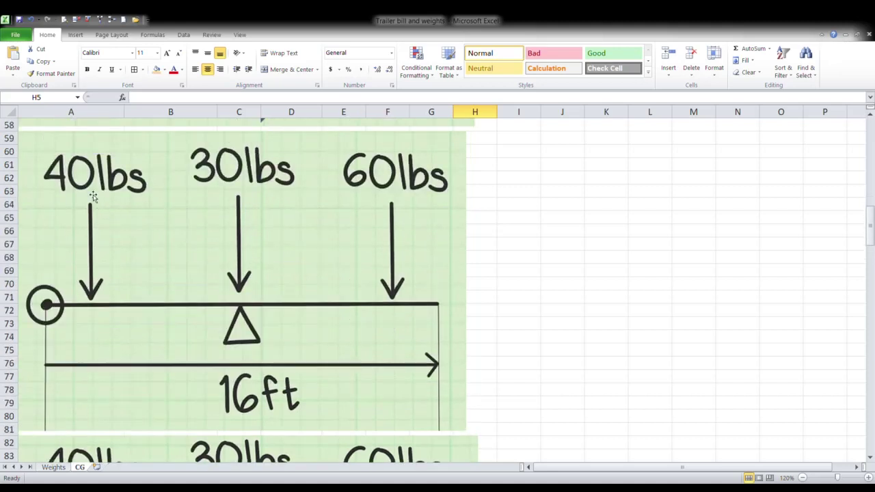
pyautogui.scroll(-1, 100, 194)
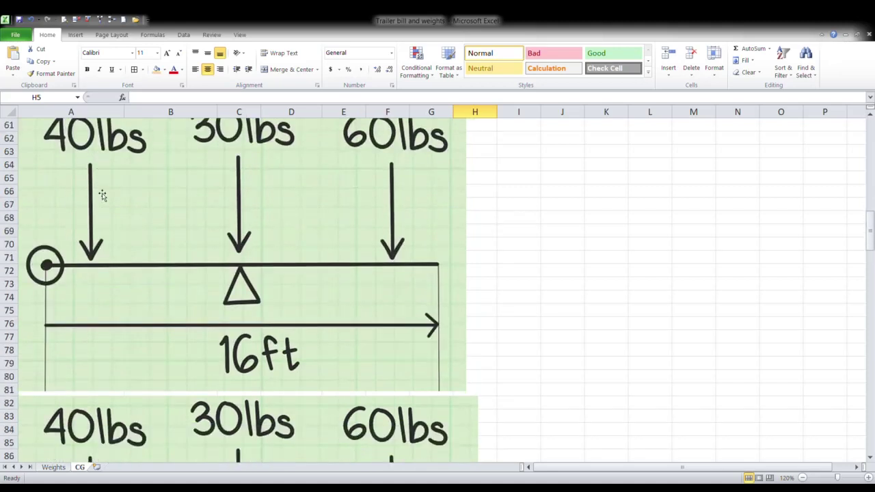
pyautogui.scroll(2, 103, 195)
pyautogui.scroll(1, 138, 236)
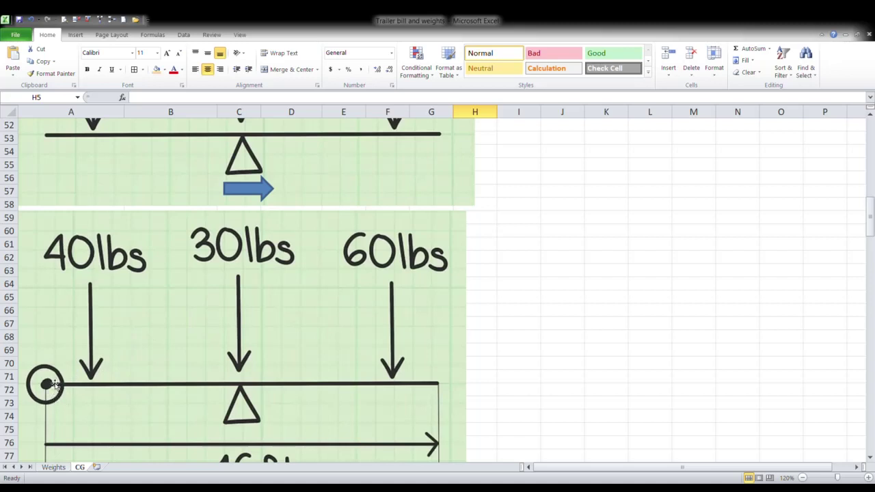
pyautogui.scroll(-9, 80, 350)
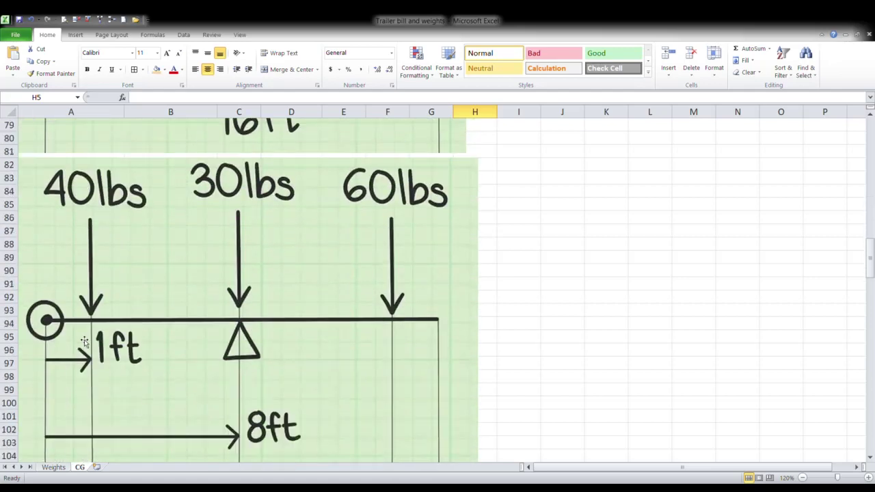
pyautogui.scroll(-1, 84, 342)
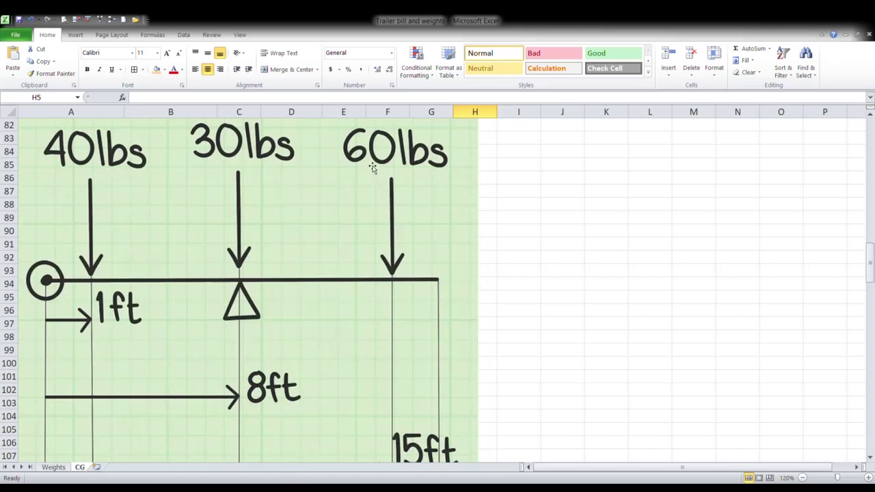
pyautogui.scroll(-1, 362, 349)
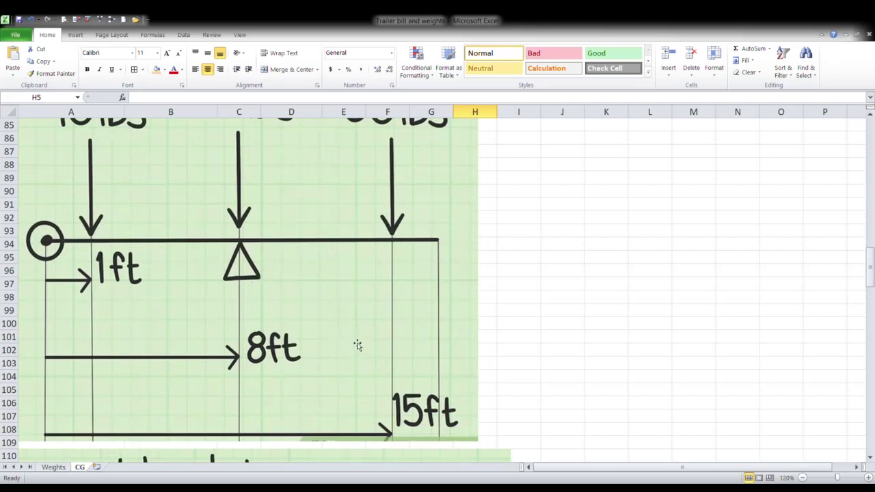
# Step: Compare the weight × distance = moment table with the weights and distances marked on the beam diagram
pyautogui.scroll(-7, 335, 331)
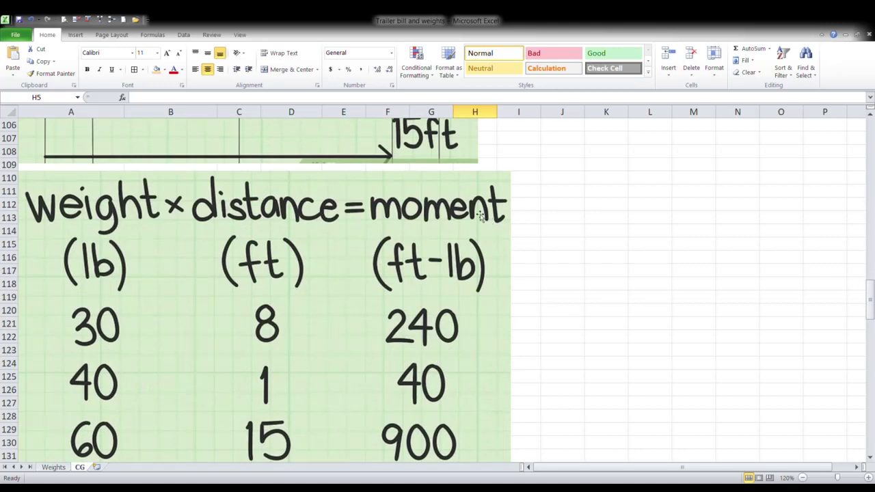
pyautogui.scroll(6, 281, 256)
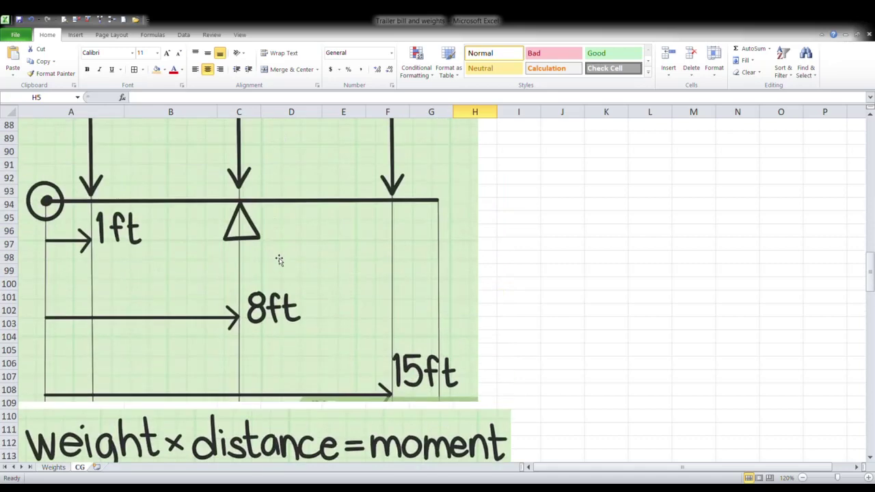
pyautogui.scroll(3, 209, 235)
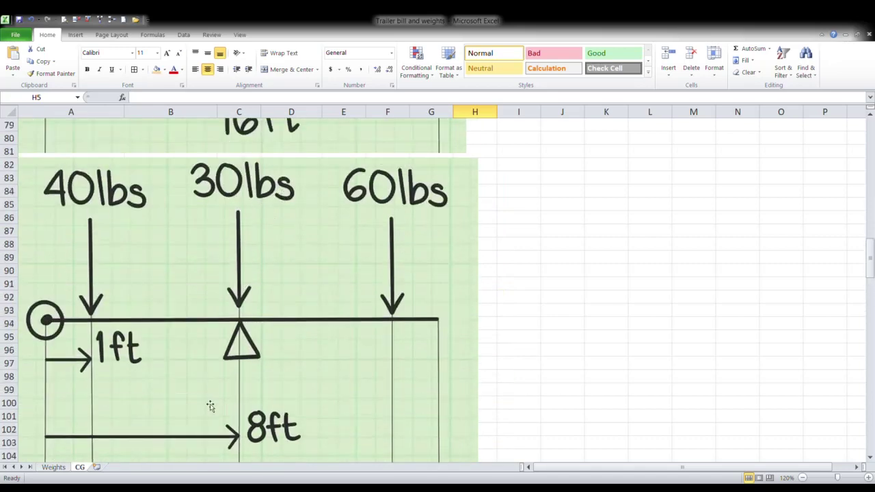
pyautogui.scroll(-2, 225, 438)
pyautogui.scroll(-7, 246, 438)
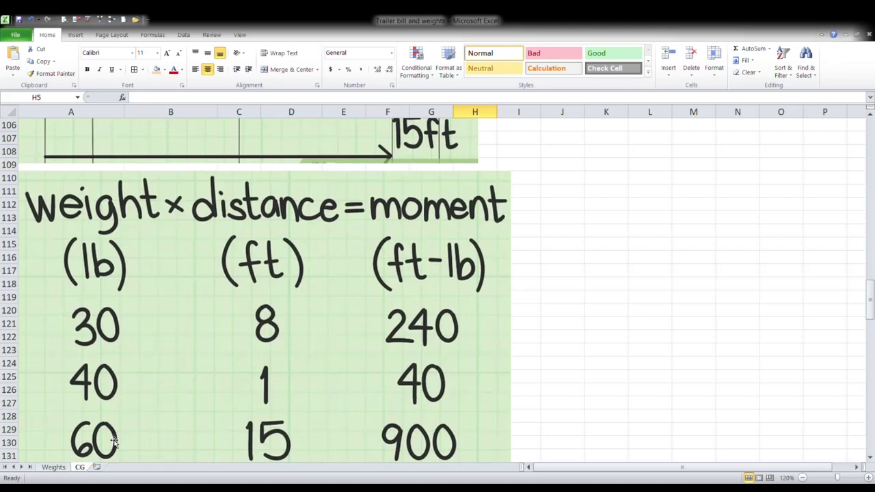
pyautogui.scroll(2, 410, 292)
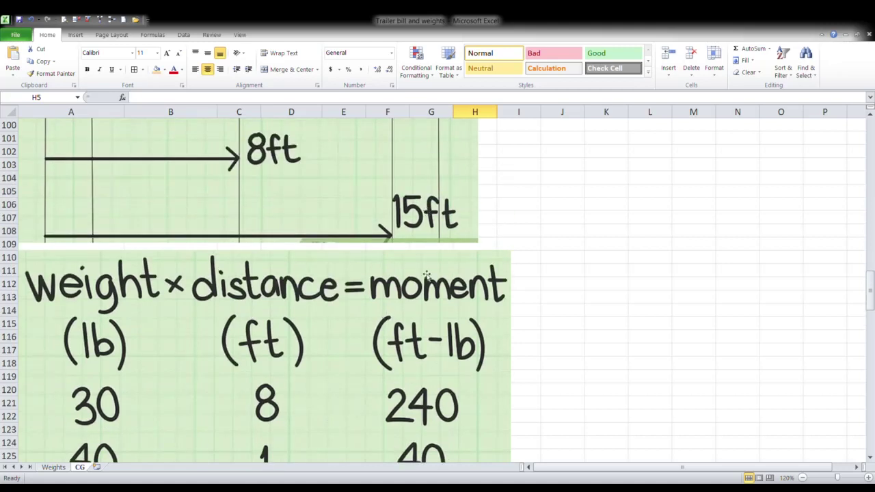
pyautogui.scroll(-2, 438, 373)
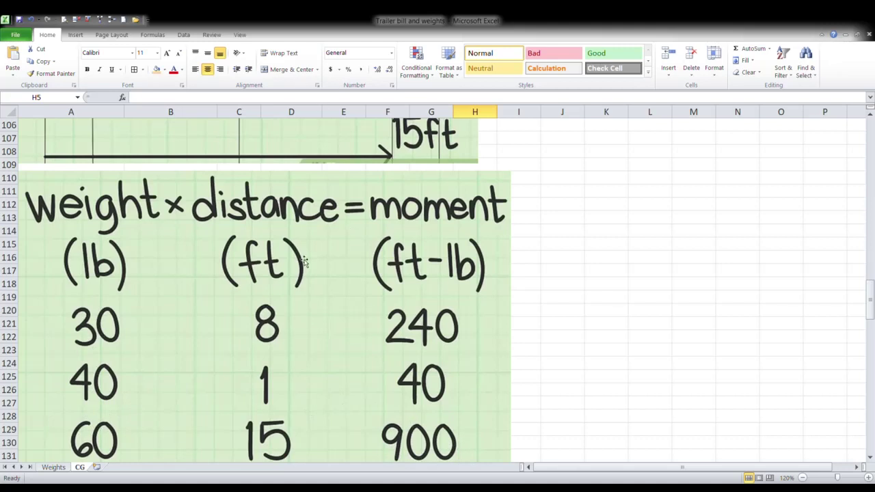
pyautogui.scroll(-1, 330, 311)
pyautogui.scroll(-1, 347, 307)
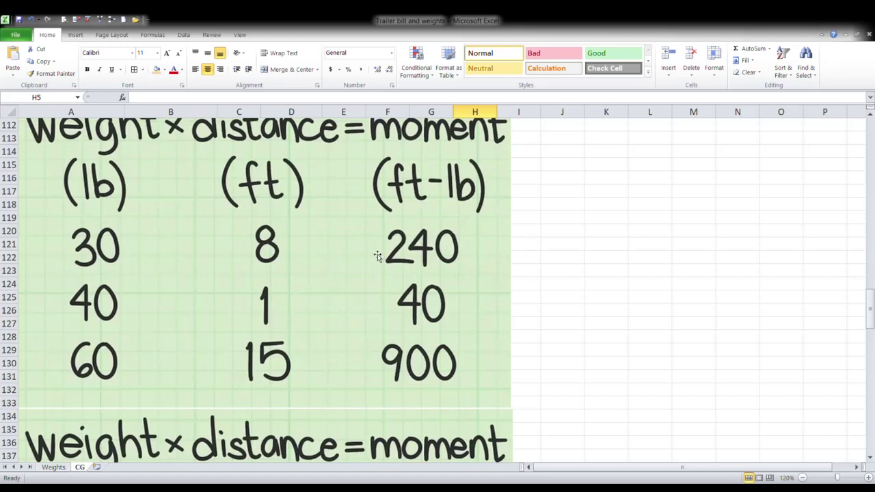
# Step: Examine the moment and weight totals, their division, and the resulting center of gravity (COG) on the beam diagram
pyautogui.scroll(-5, 363, 257)
pyautogui.scroll(-3, 361, 271)
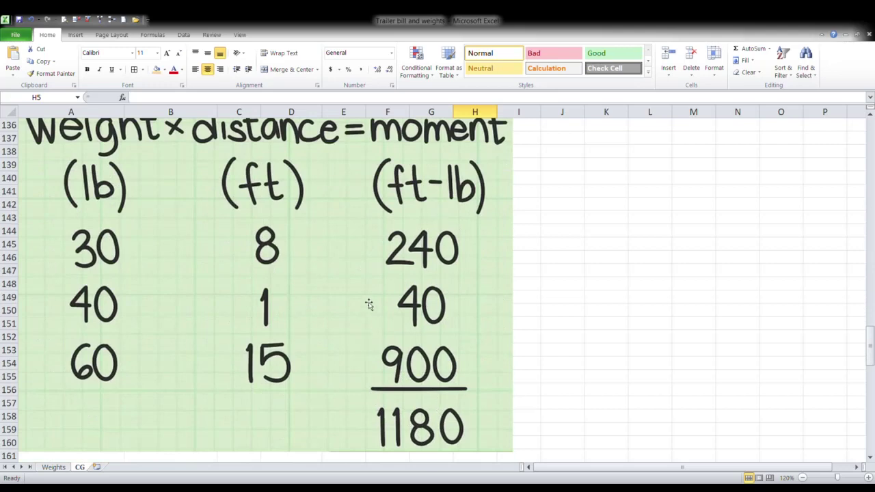
pyautogui.scroll(-8, 366, 328)
pyautogui.scroll(-2, 367, 337)
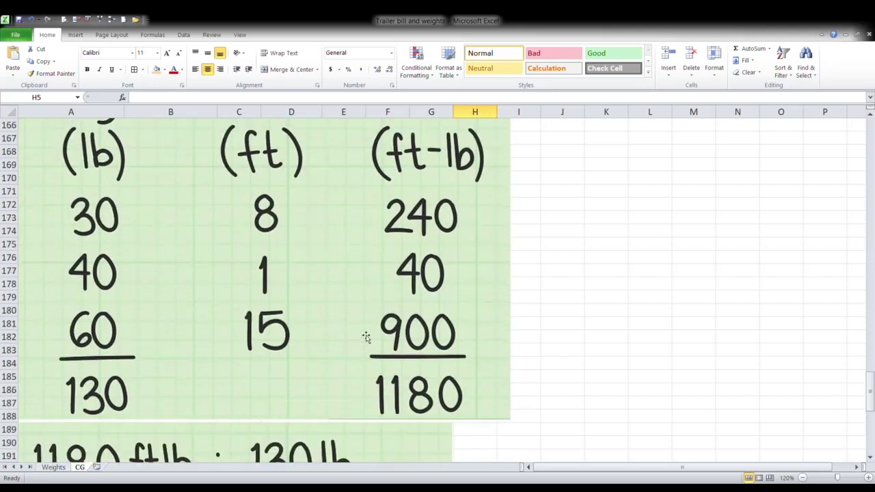
pyautogui.scroll(1, 92, 205)
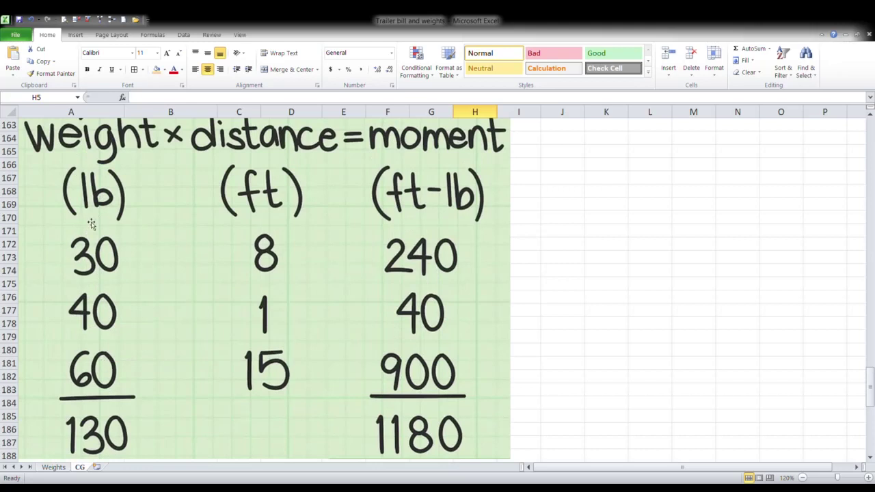
pyautogui.scroll(-2, 103, 343)
pyautogui.scroll(-3, 102, 343)
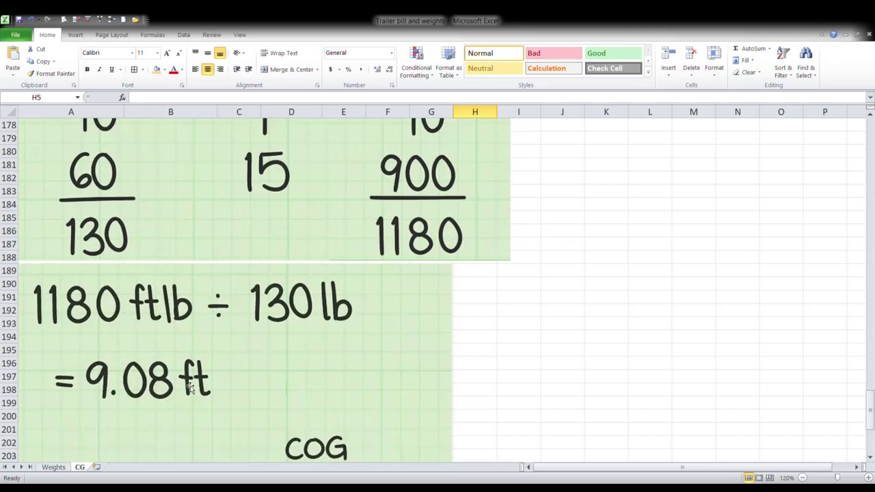
pyautogui.scroll(4, 358, 336)
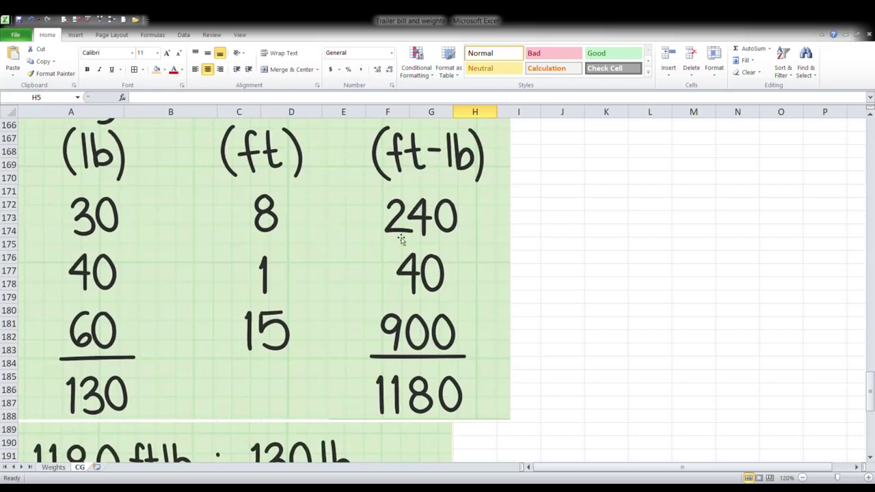
pyautogui.scroll(-5, 401, 238)
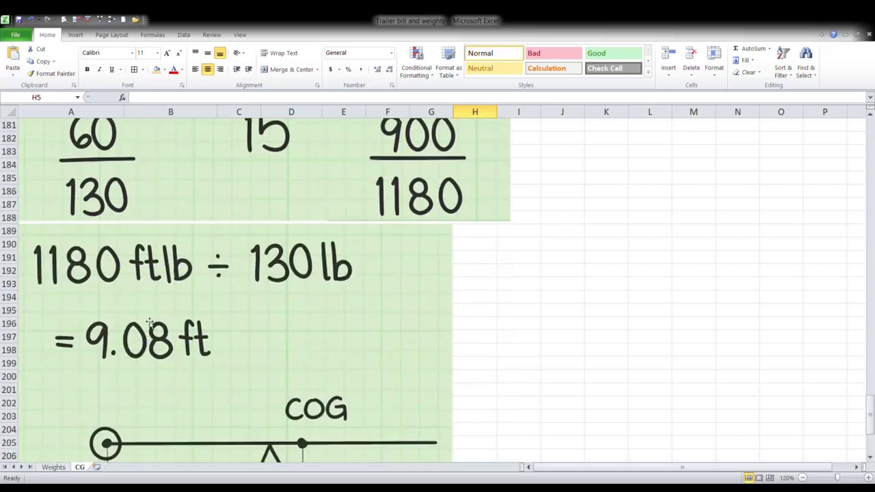
pyautogui.scroll(-4, 149, 322)
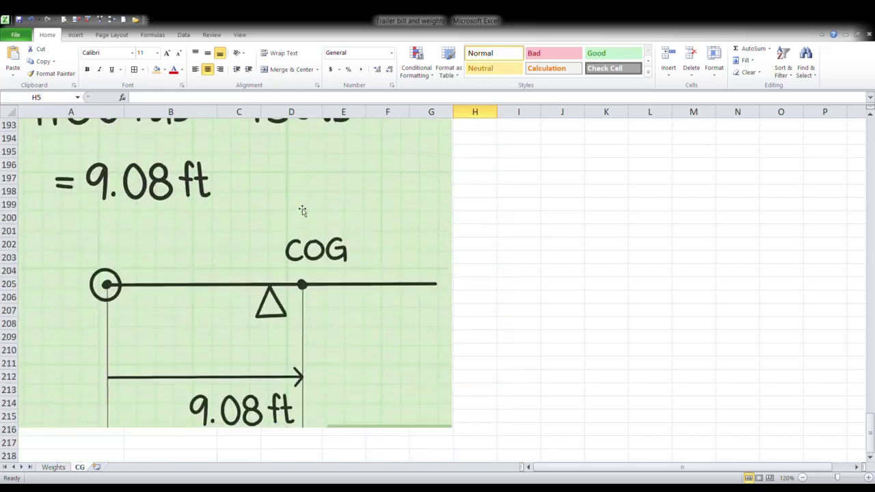
# Step: Review the original three-weight beam diagram again and compare it with the final COG diagram
pyautogui.scroll(20, 311, 235)
pyautogui.scroll(20, 313, 243)
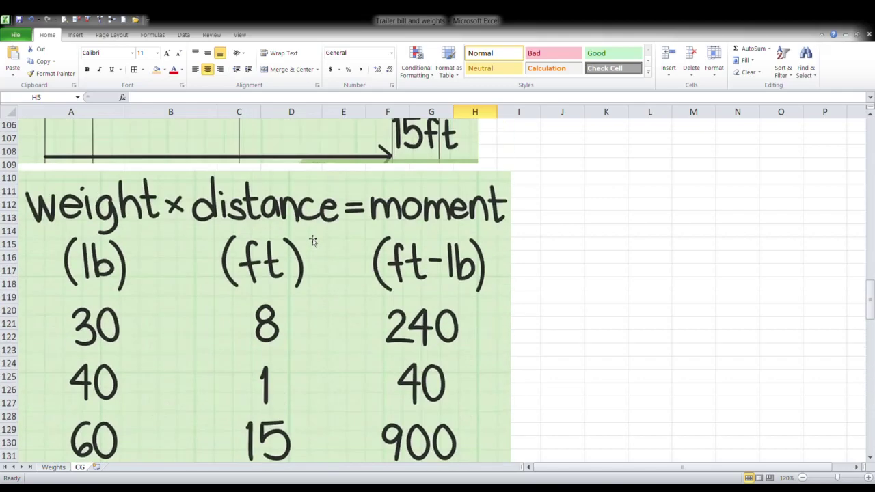
pyautogui.scroll(1, 277, 259)
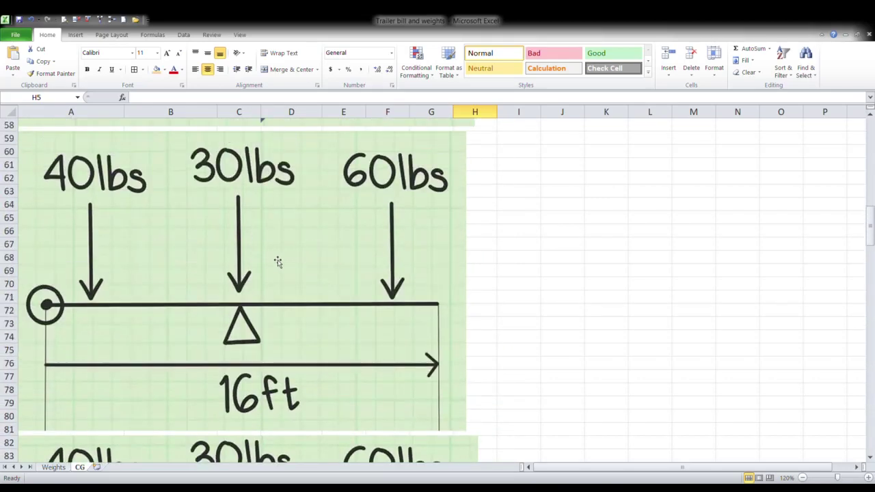
pyautogui.scroll(-12, 225, 294)
pyautogui.scroll(-20, 235, 285)
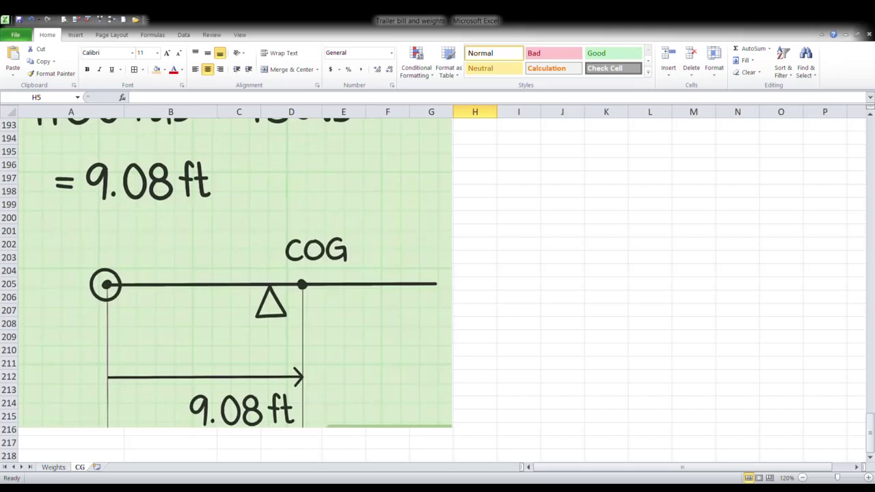
# Step: Open the Weights sheet and examine the first 3" cross member's pounds per unit, distance from the ball and moment formula
pyautogui.click(52, 467)
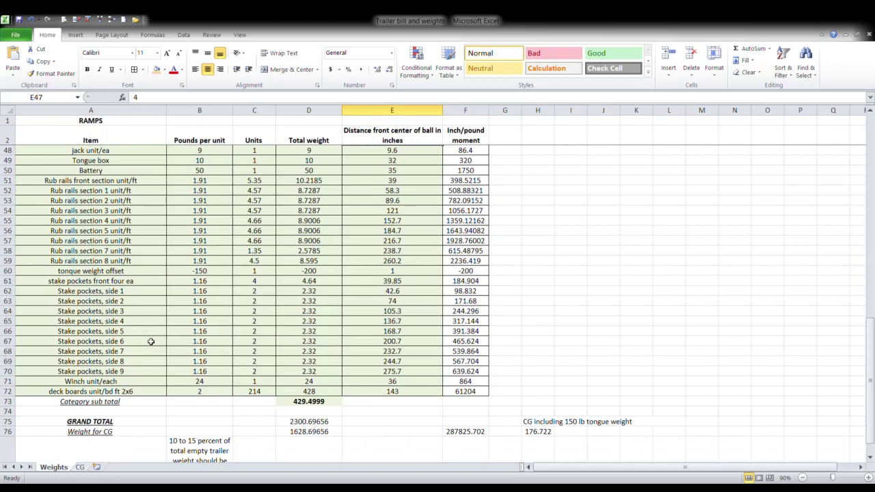
pyautogui.scroll(7, 174, 337)
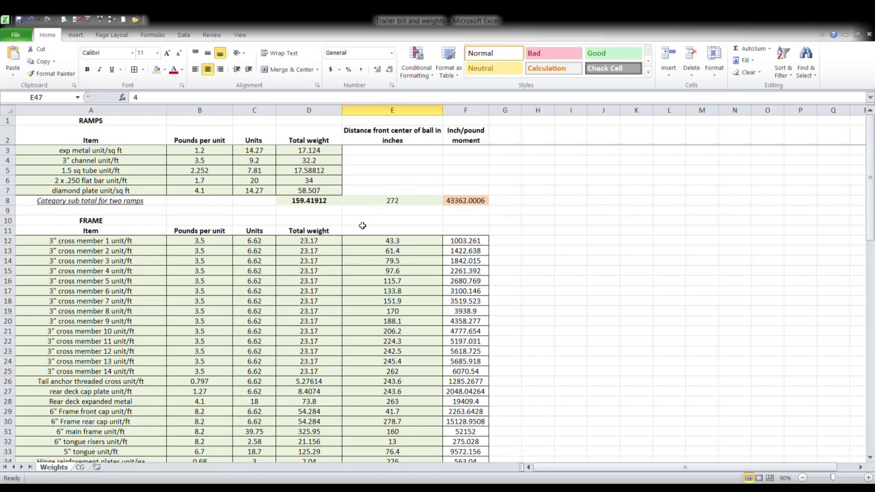
pyautogui.scroll(-2, 350, 233)
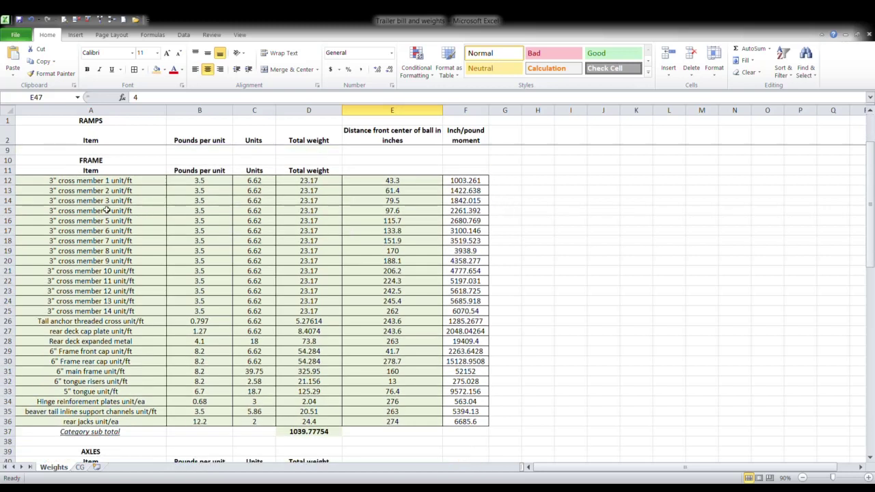
pyautogui.click(85, 183)
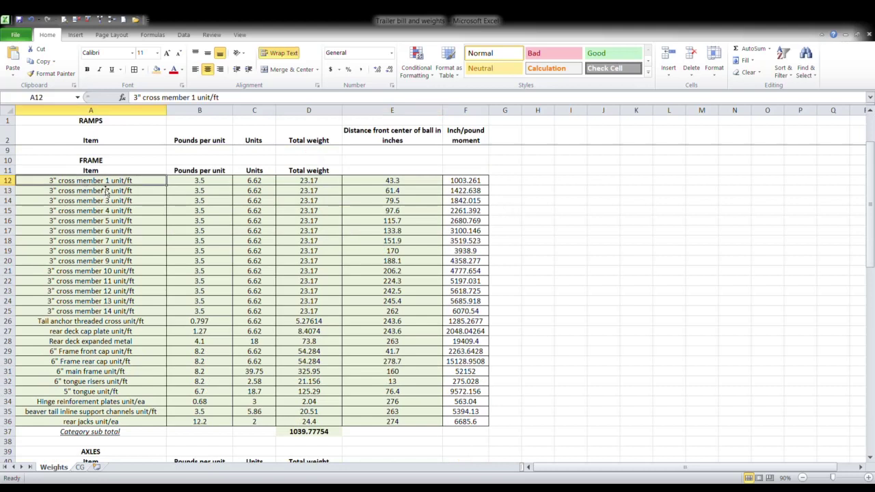
pyautogui.click(111, 192)
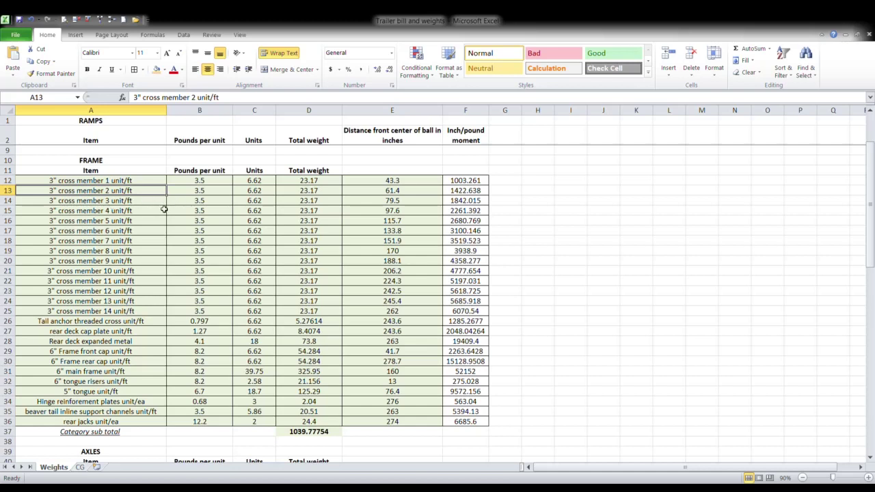
pyautogui.click(211, 184)
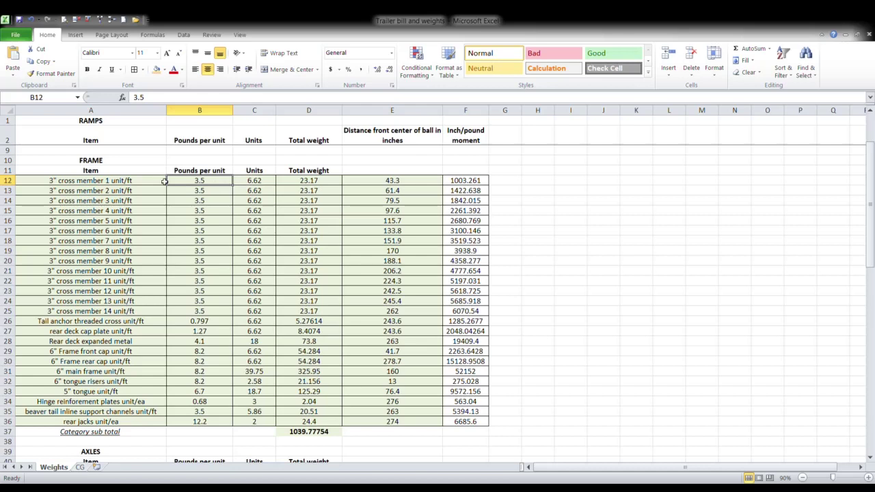
pyautogui.click(138, 184)
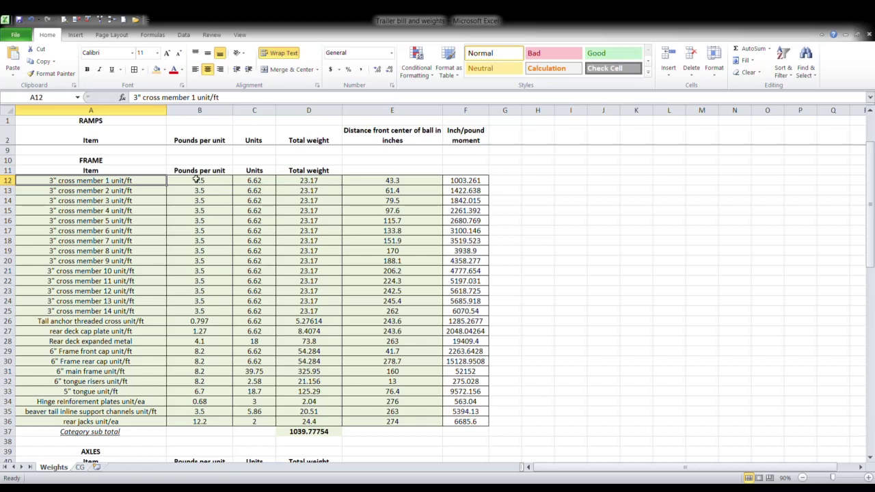
pyautogui.click(413, 183)
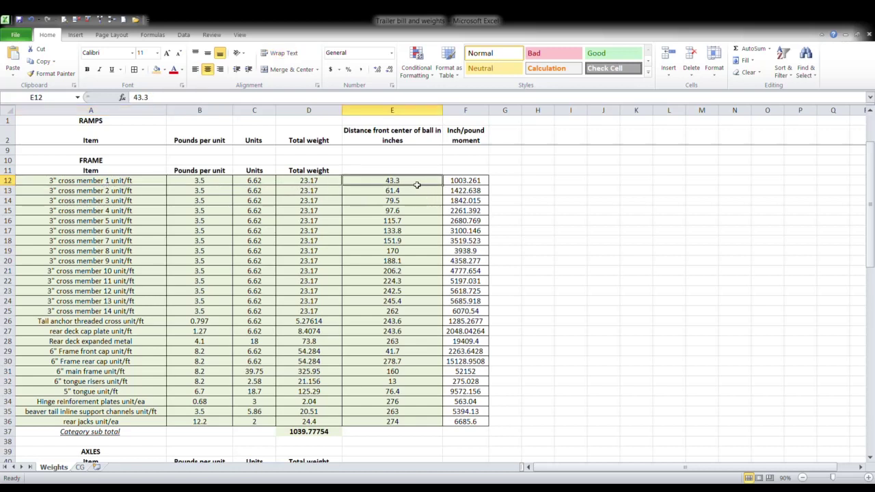
pyautogui.click(477, 181)
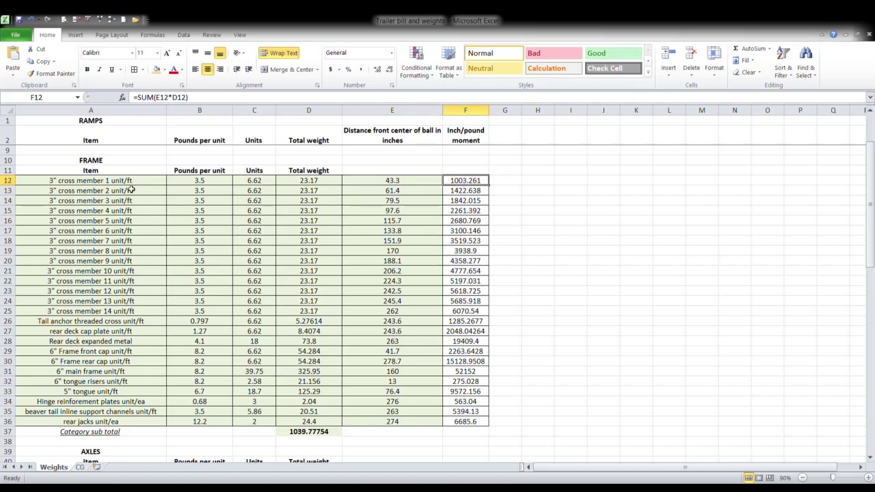
pyautogui.scroll(-3, 117, 202)
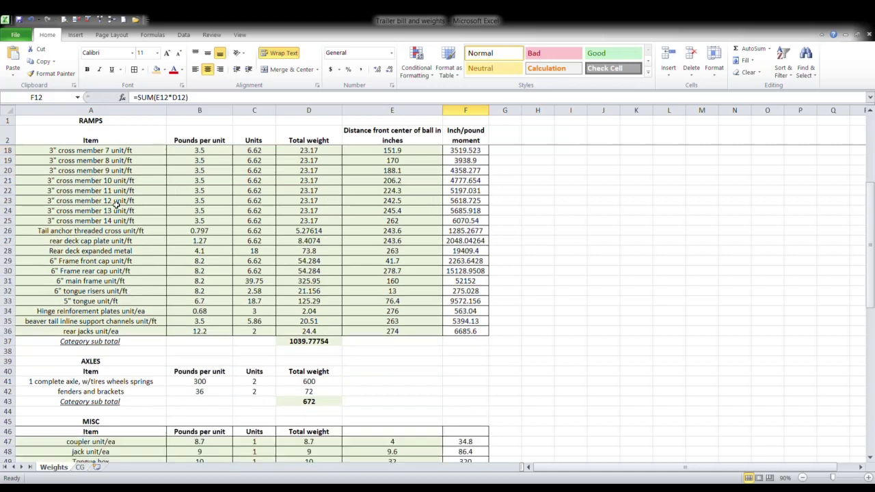
# Step: Review the frame, axle and MISC items on the Weights sheet, including the tongue box and battery, through to the totals
pyautogui.scroll(-1, 194, 229)
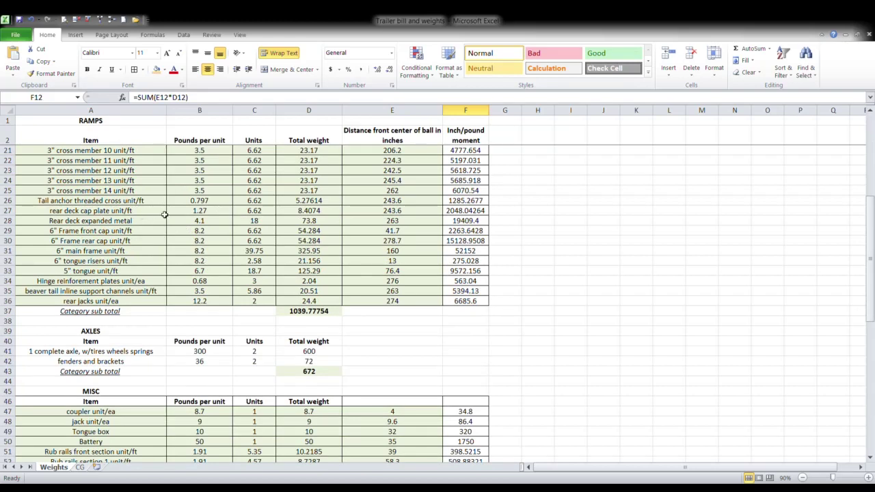
pyautogui.scroll(-2, 201, 213)
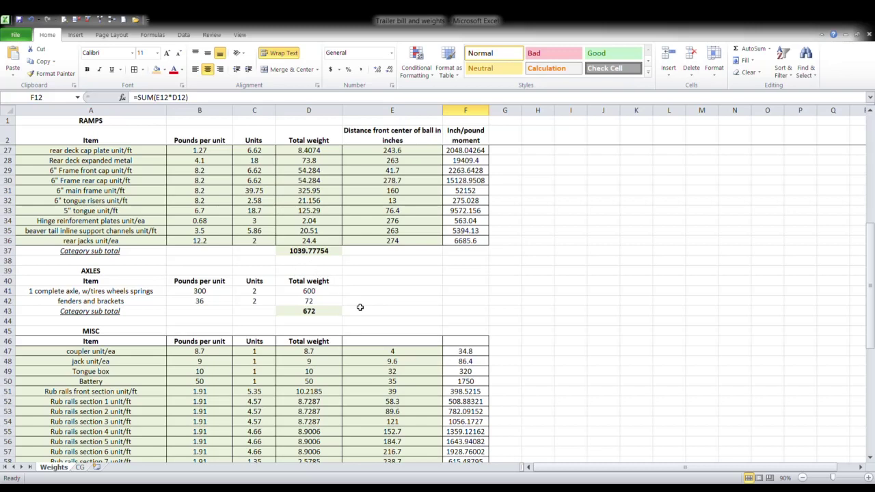
pyautogui.scroll(-4, 360, 308)
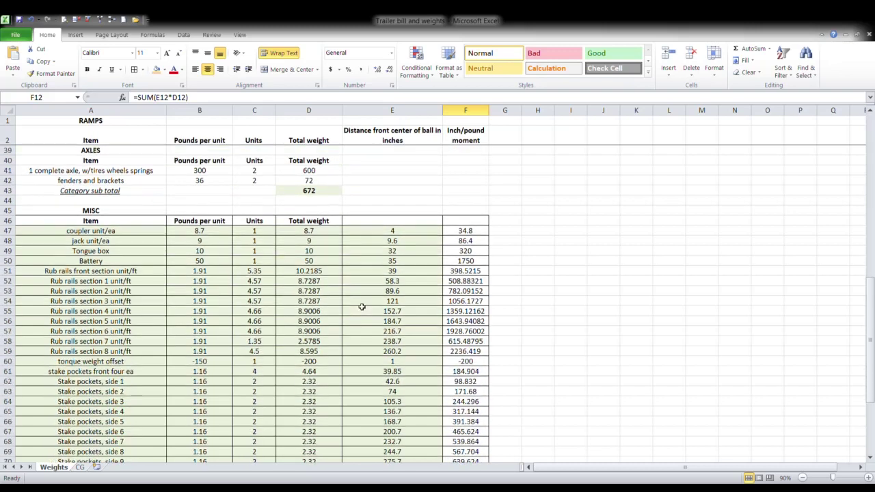
pyautogui.click(114, 252)
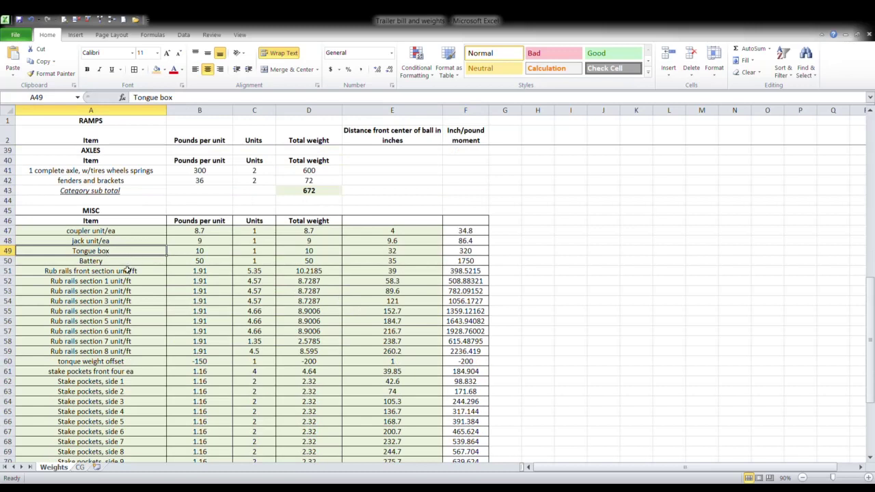
pyautogui.click(131, 263)
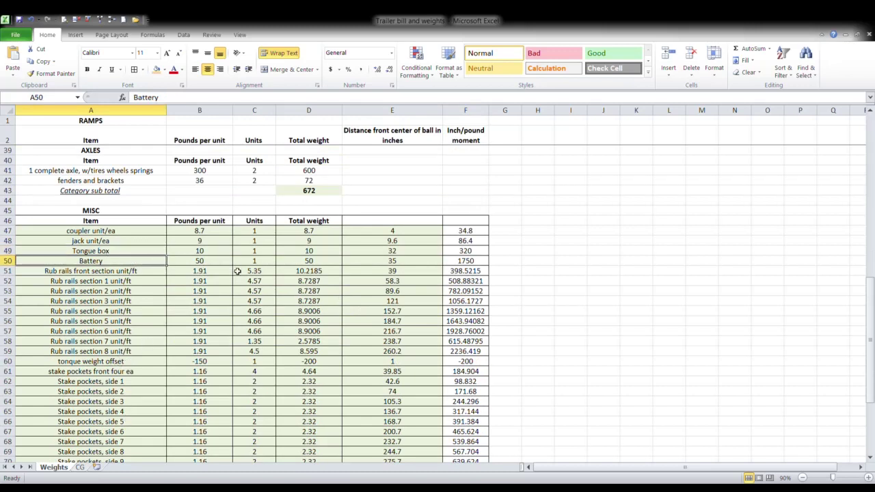
pyautogui.scroll(-3, 253, 284)
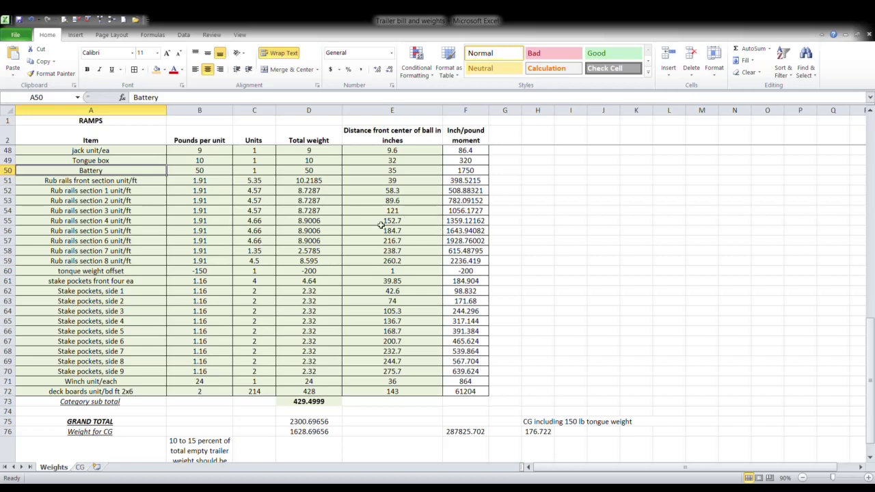
pyautogui.scroll(-1, 277, 248)
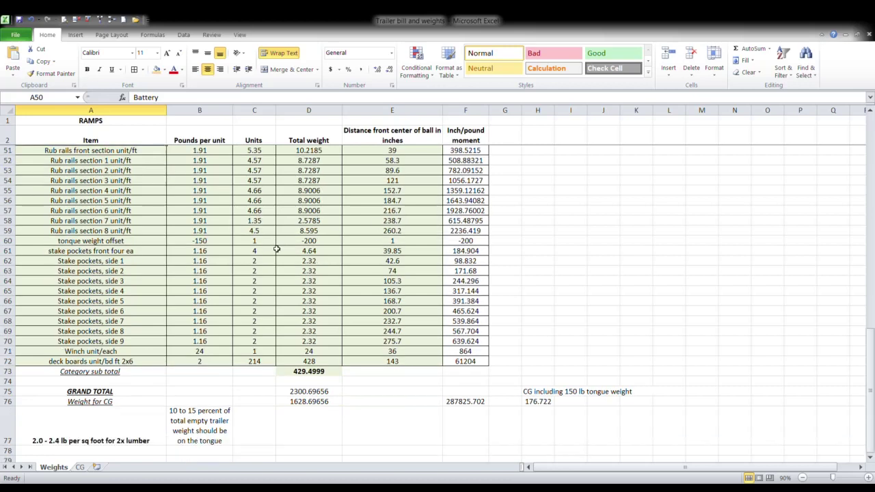
pyautogui.scroll(-1, 277, 249)
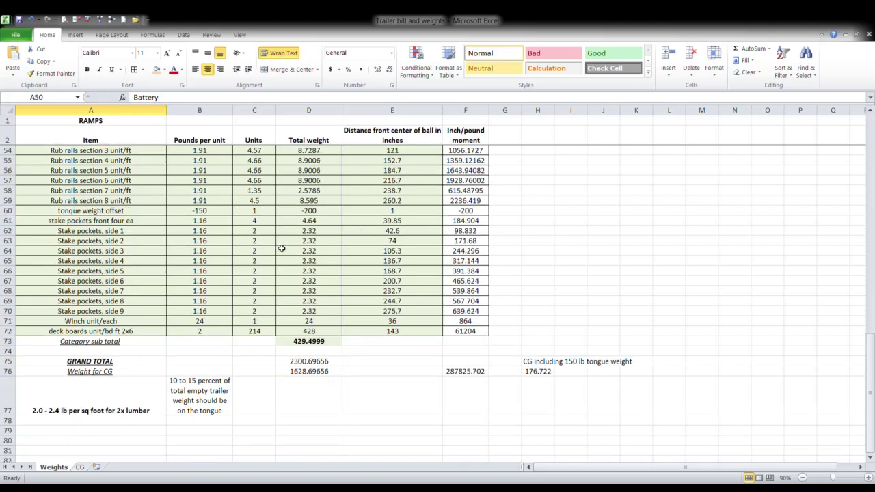
# Step: Open the CG sheet and review the example table's weight and moment totals and their division
pyautogui.click(80, 468)
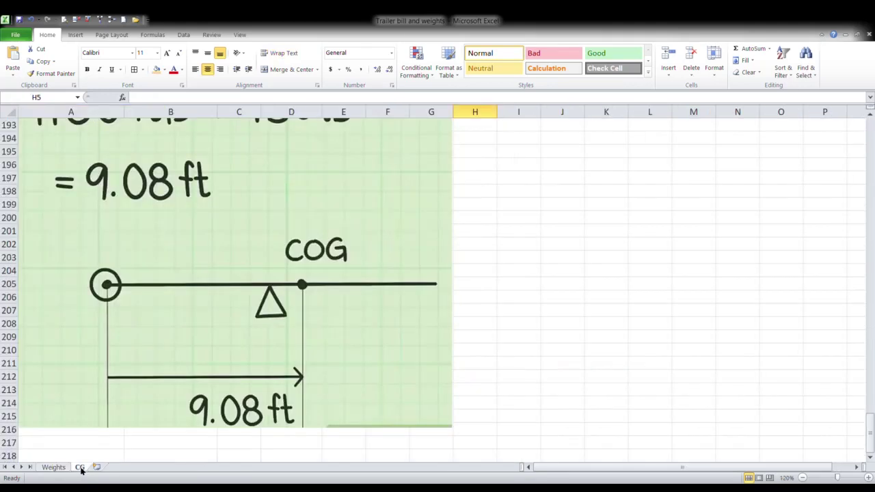
pyautogui.scroll(-1, 303, 307)
pyautogui.scroll(10, 303, 311)
pyautogui.scroll(-2, 304, 317)
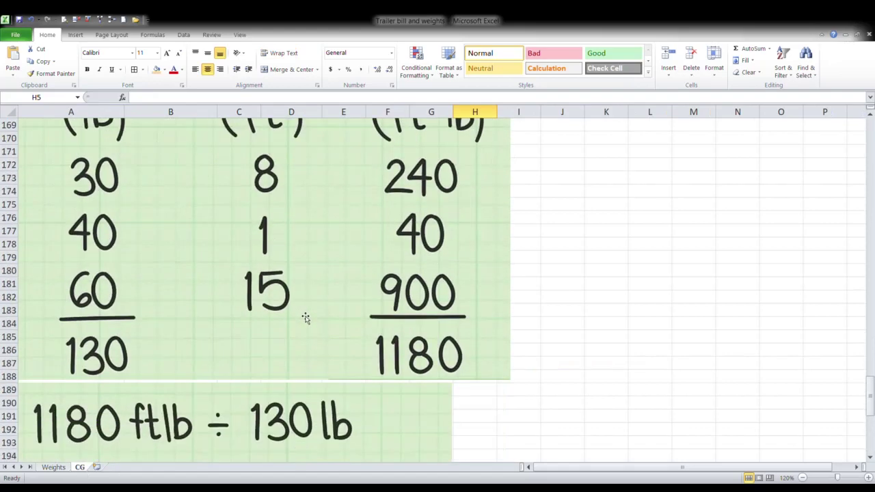
# Step: Return to the Weights sheet and examine the formulas for grand total, weight for CG, total moment and resulting CG
pyautogui.click(53, 467)
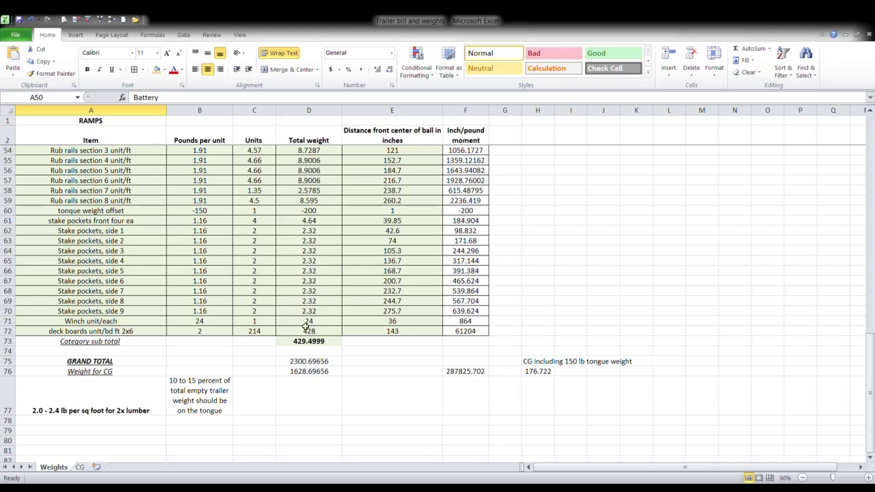
pyautogui.click(326, 367)
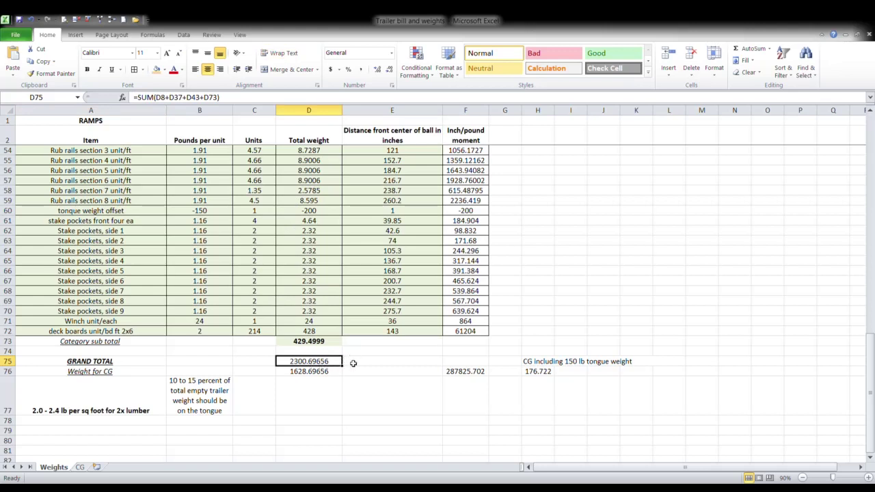
pyautogui.click(327, 374)
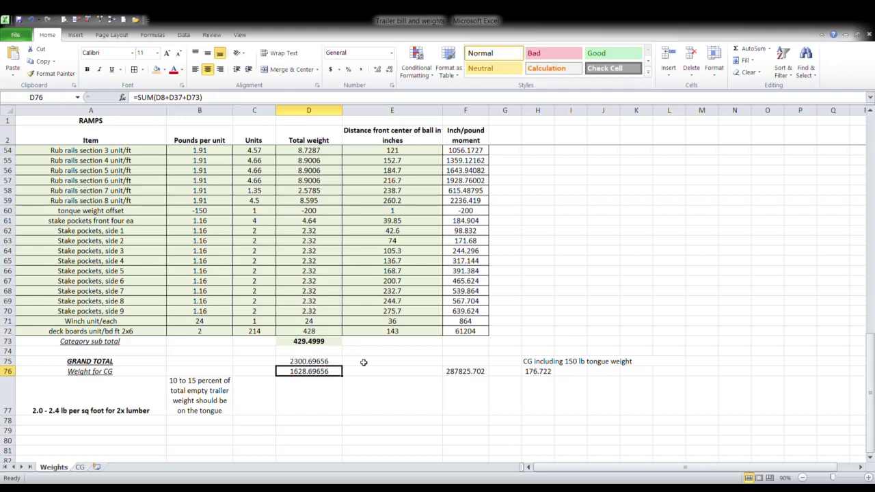
pyautogui.click(471, 373)
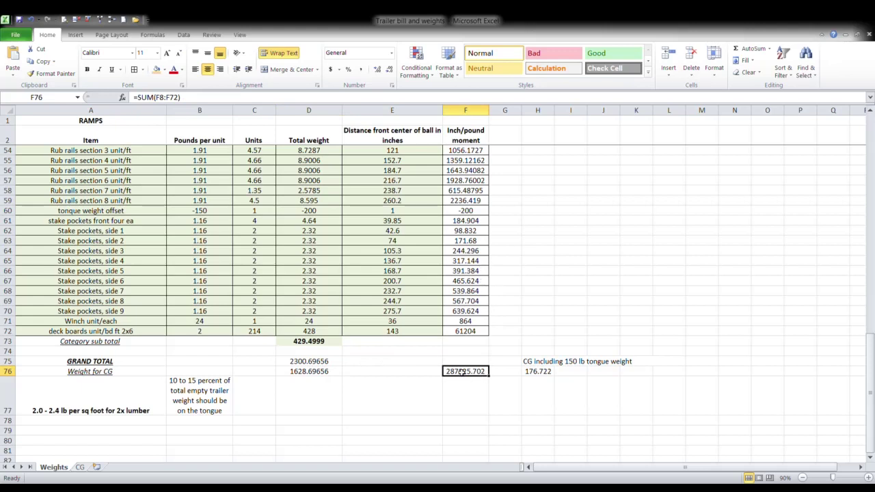
pyautogui.click(336, 373)
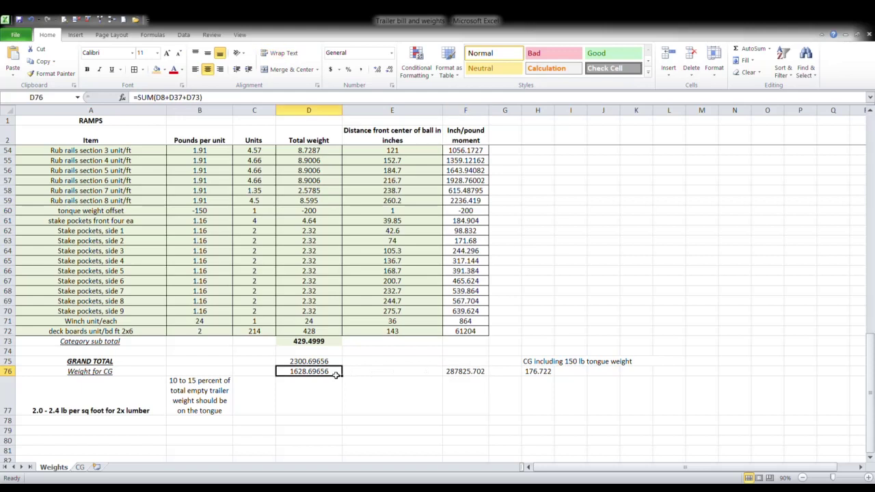
pyautogui.click(546, 373)
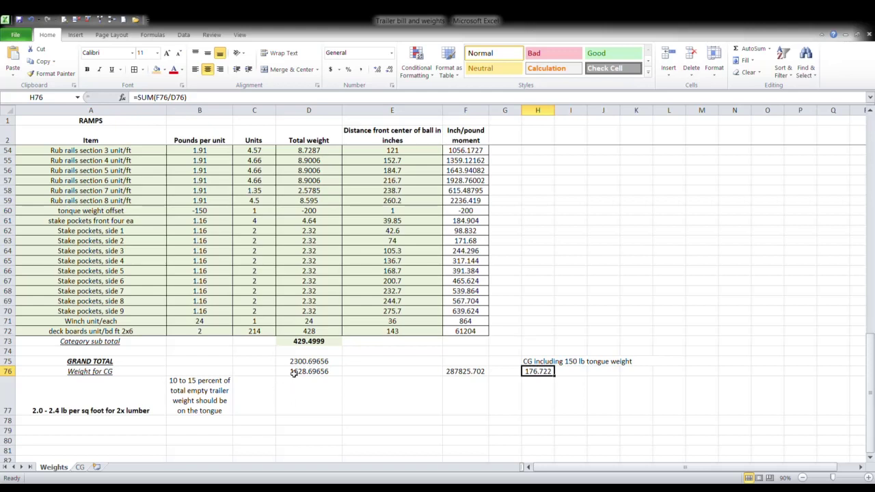
# Step: Examine the grand total, the tongue weight offset row's distance and moment formula, and the CG including 150 lb tongue weight
pyautogui.click(313, 362)
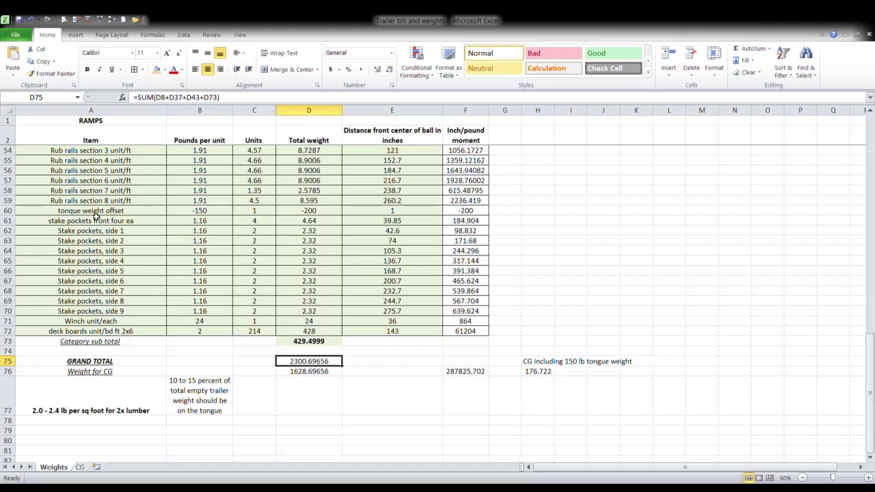
pyautogui.moveTo(94, 213); pyautogui.dragTo(388, 216)
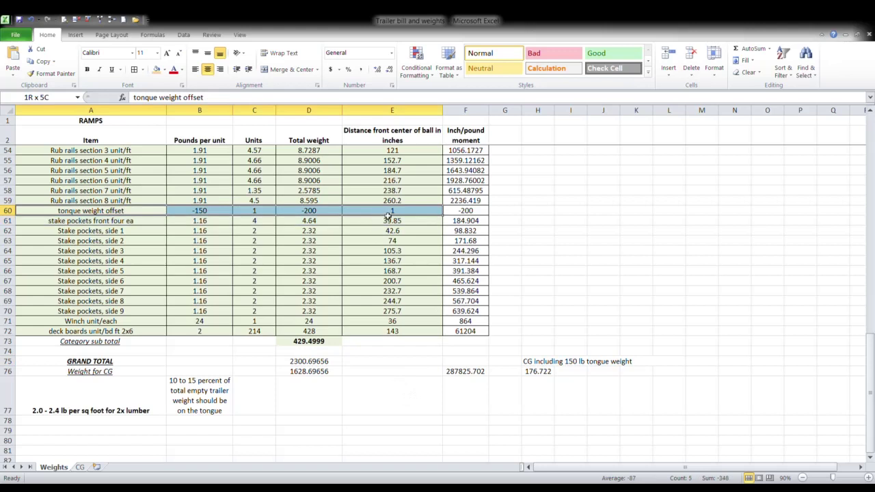
pyautogui.moveTo(388, 216); pyautogui.dragTo(454, 212)
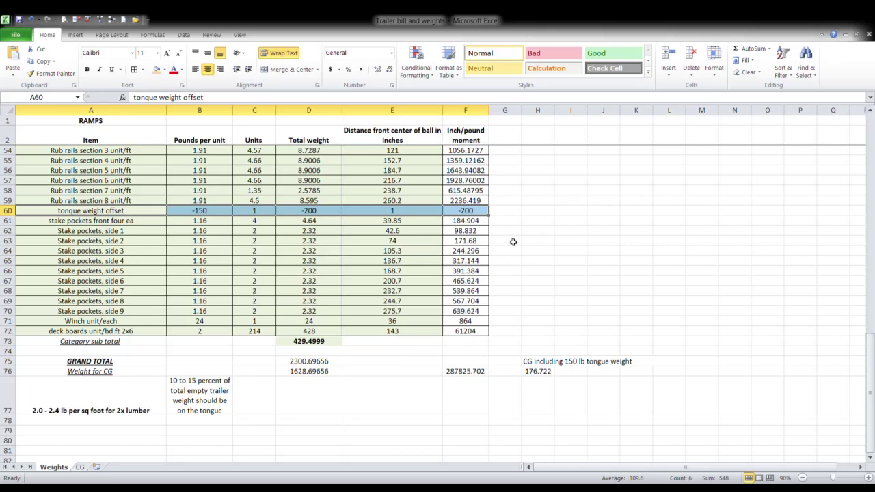
pyautogui.click(573, 219)
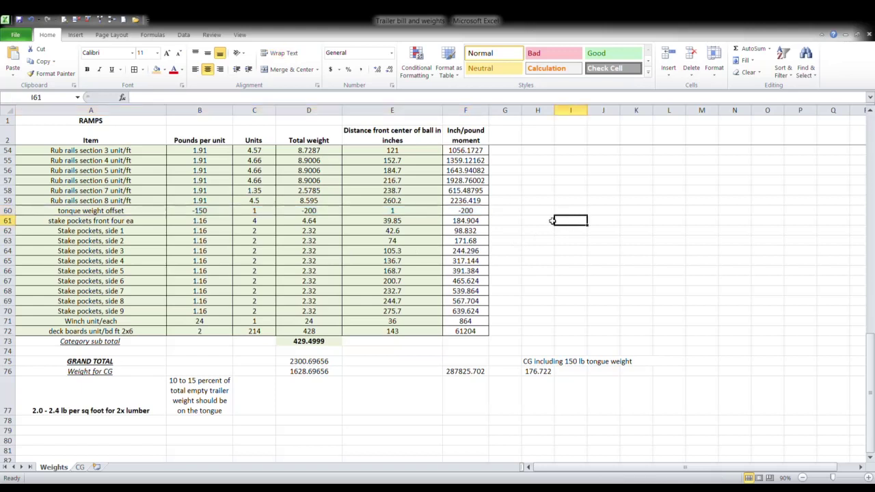
pyautogui.click(484, 212)
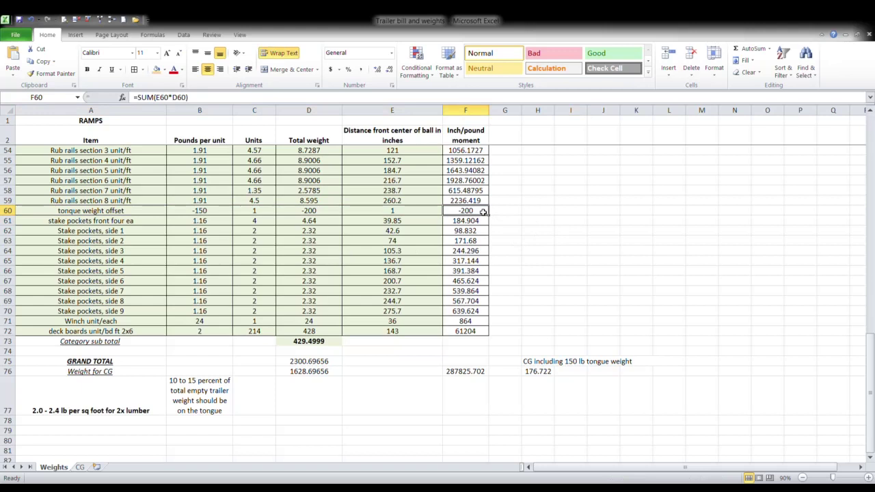
pyautogui.click(419, 214)
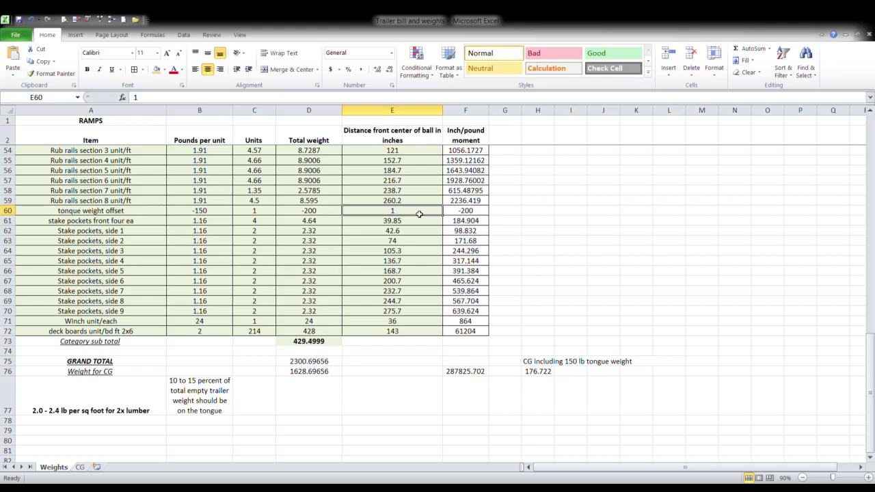
pyautogui.click(482, 214)
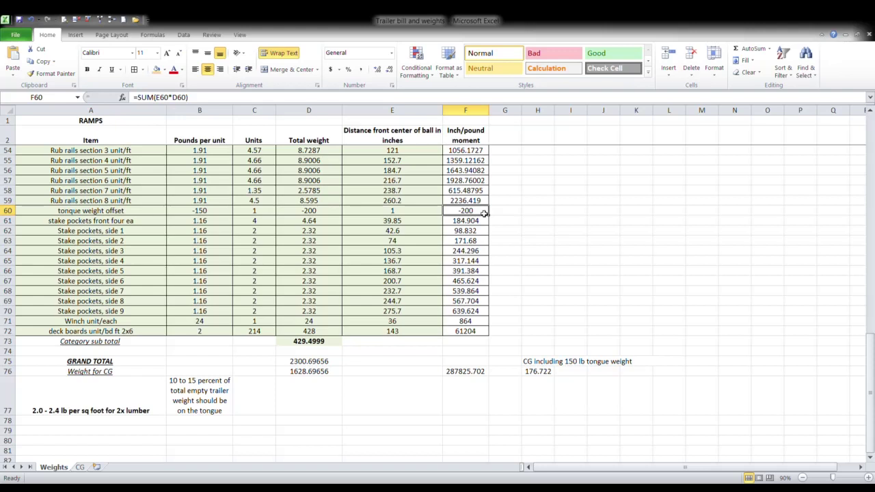
pyautogui.click(550, 372)
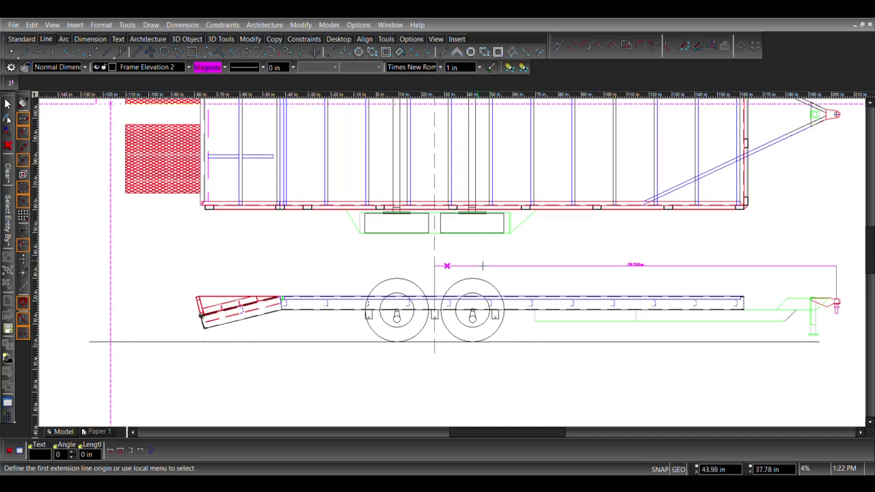
# Step: In the trailer CAD drawing, examine the side elevation's dimension from the ball to the centerline between the axles
pyautogui.scroll(3, 712, 269)
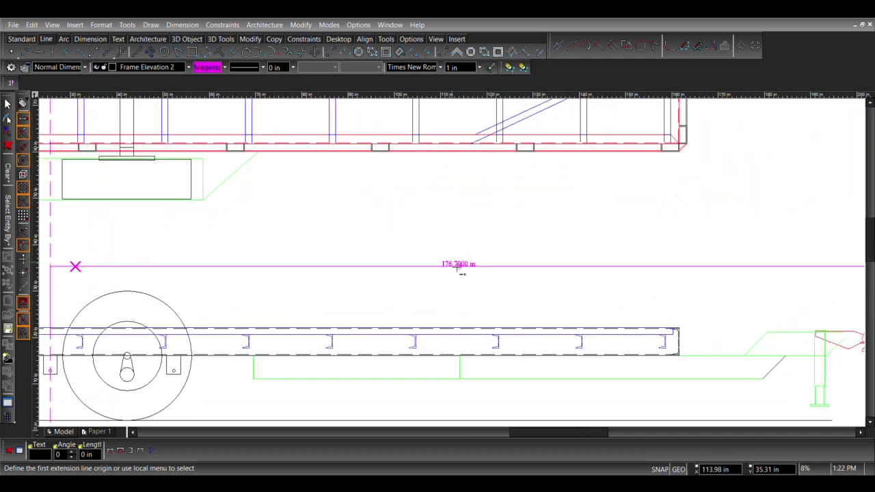
pyautogui.scroll(-2, 508, 273)
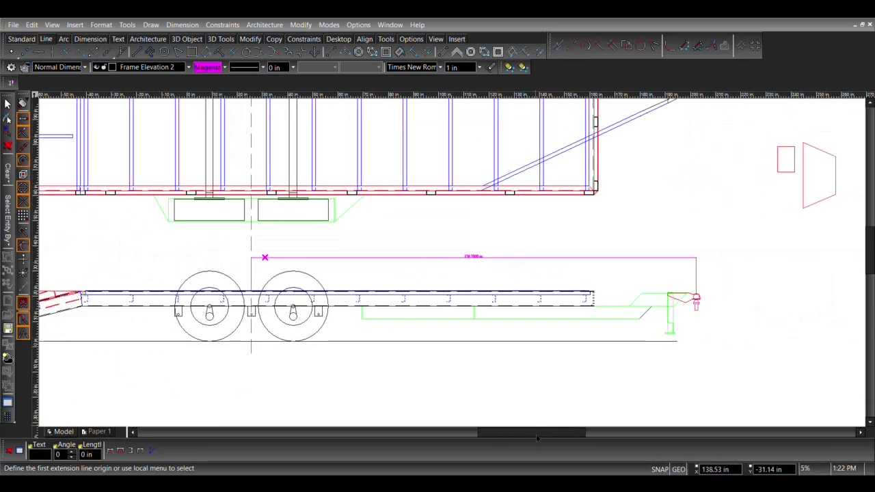
pyautogui.moveTo(536, 434); pyautogui.dragTo(503, 431)
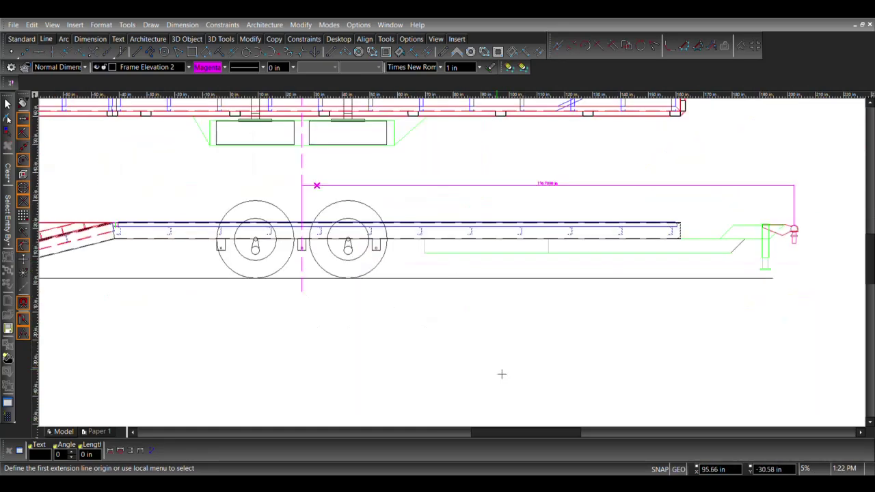
pyautogui.moveTo(498, 432); pyautogui.dragTo(508, 429)
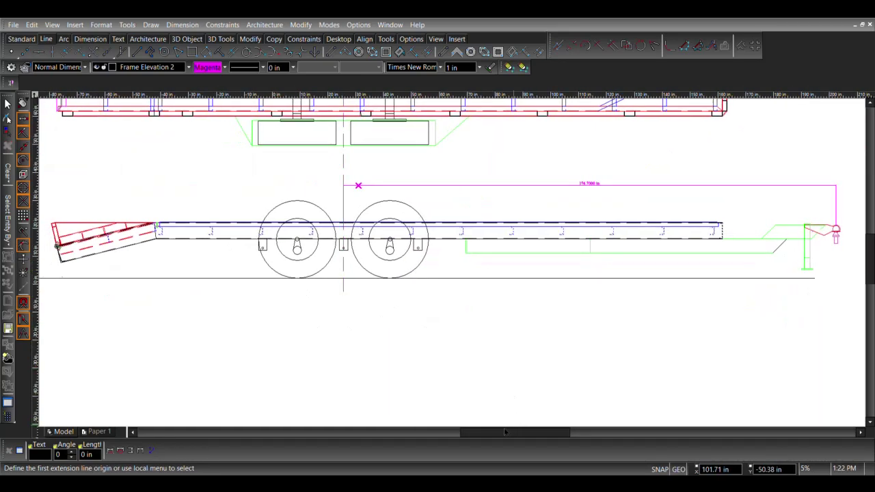